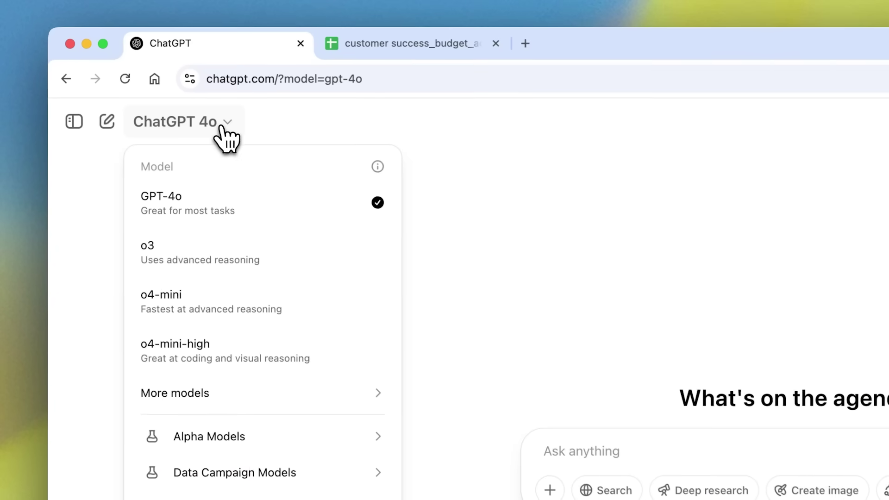
- Switch the new chat to the o3 model and start a prompt in the message box
click(241, 247)
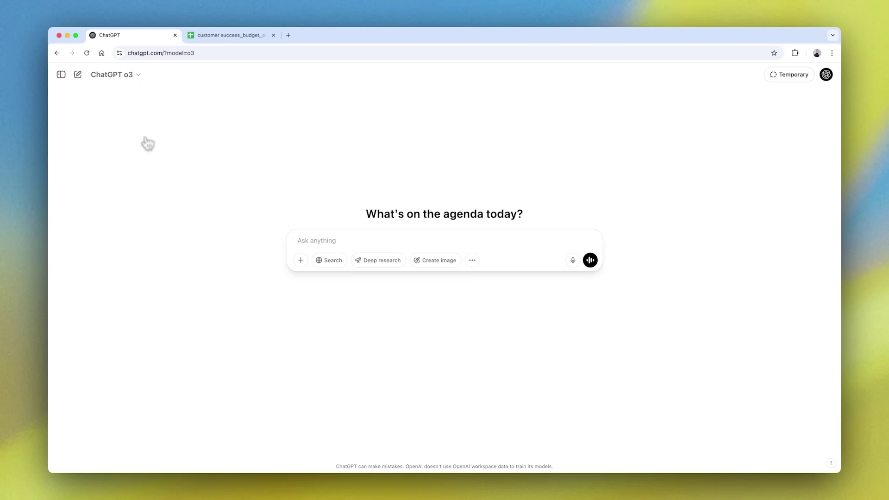
click(314, 235)
- Paste the March variance prompt and attach all six budget and Revenue Tracking spreadsheets from Assets
key(super+v)
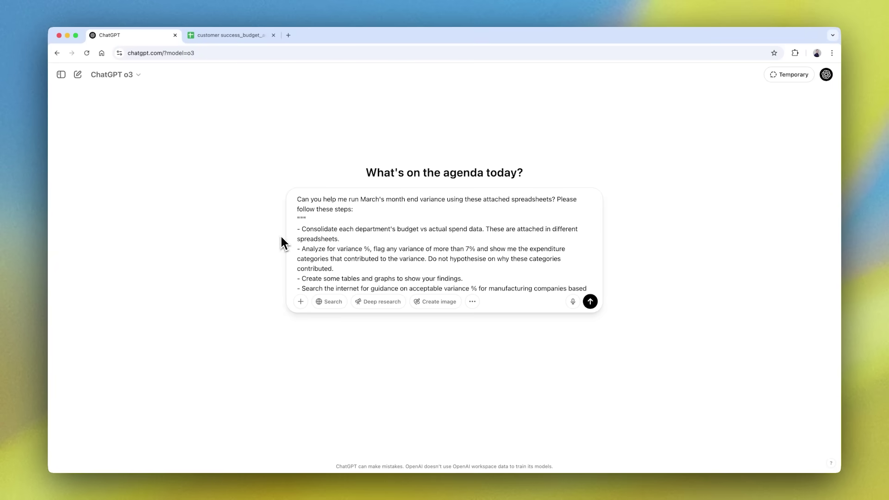
click(300, 301)
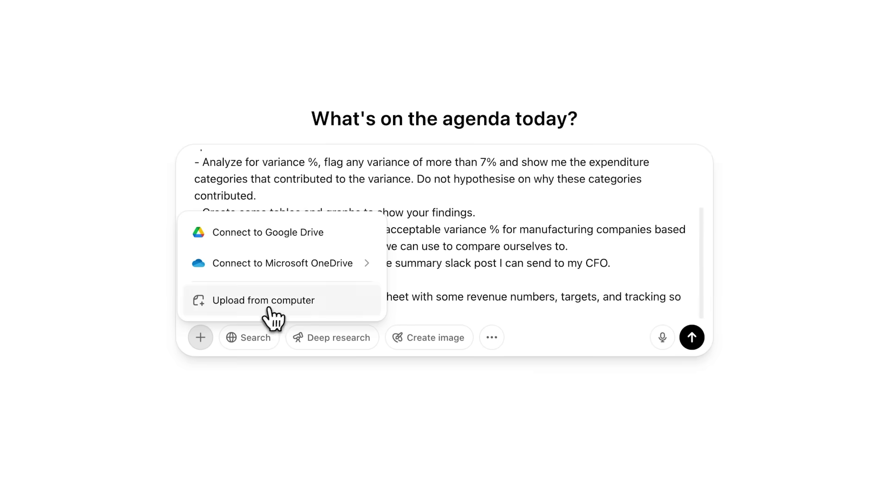
click(270, 309)
drag(549, 291, 519, 149)
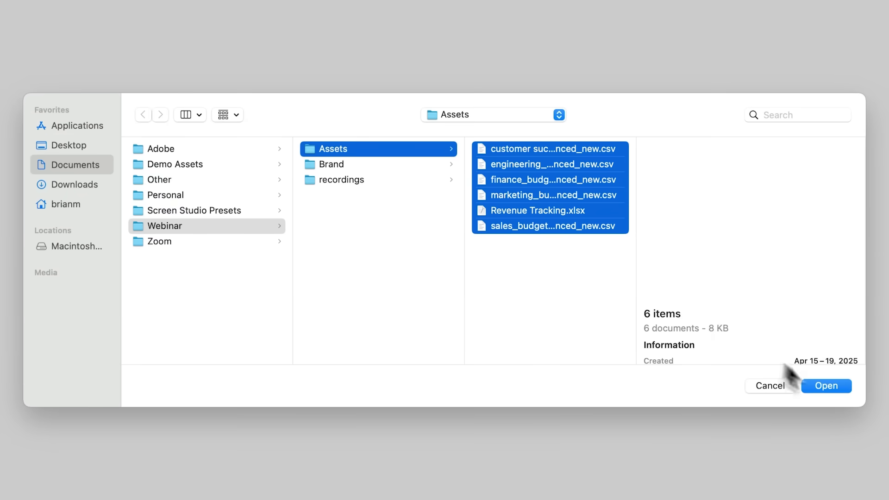
click(840, 391)
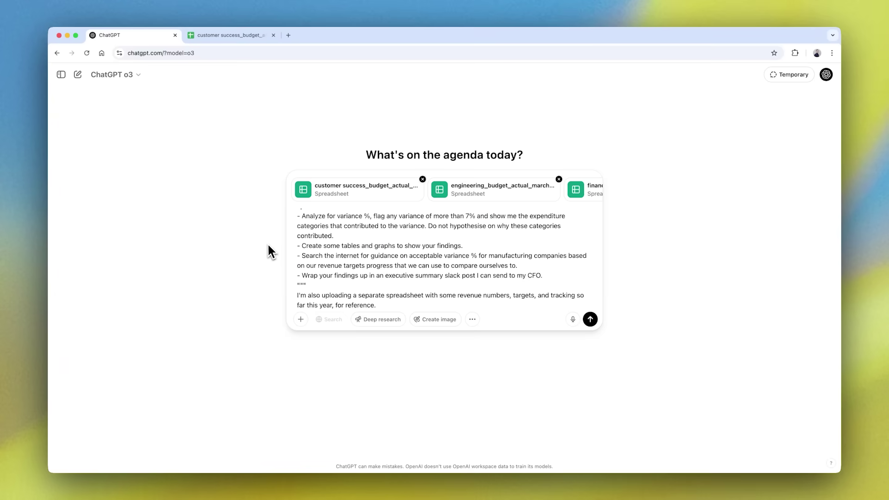
click(197, 35)
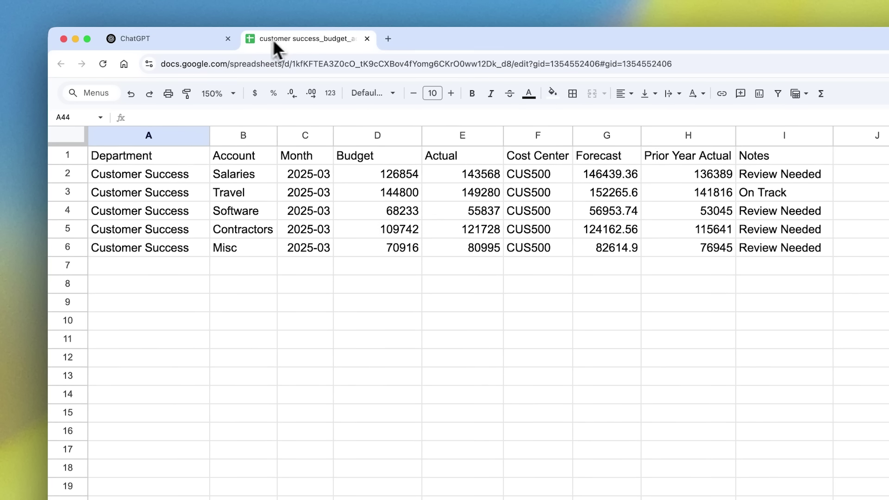
click(388, 157)
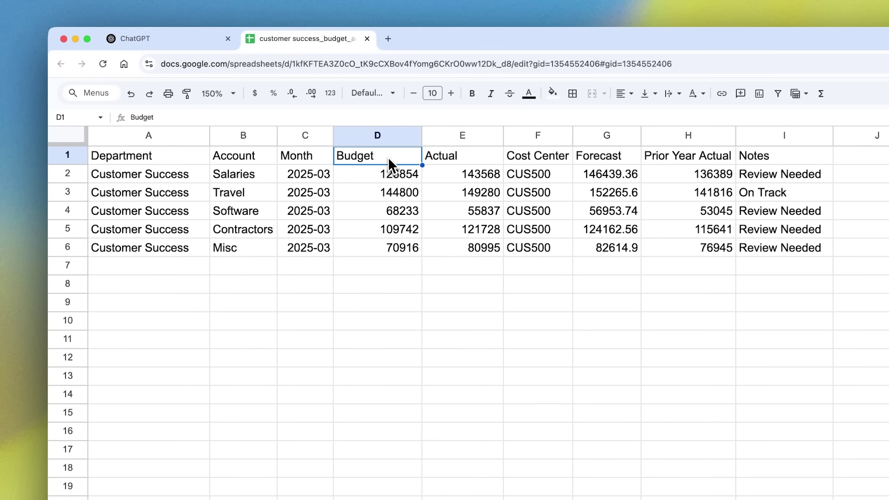
click(469, 159)
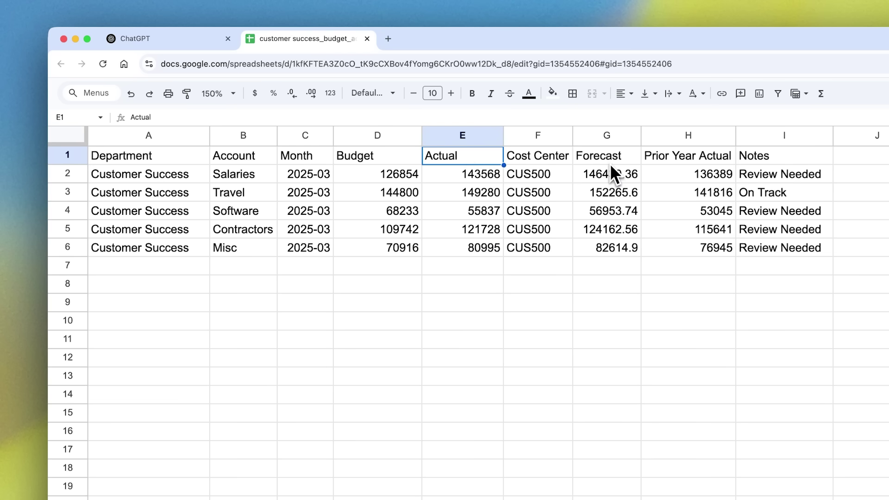
click(157, 40)
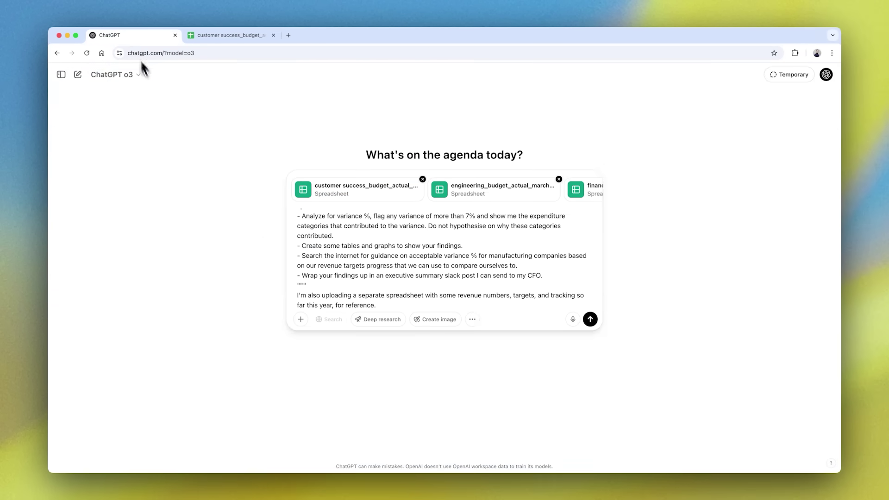
scroll(317, 246, up, 3)
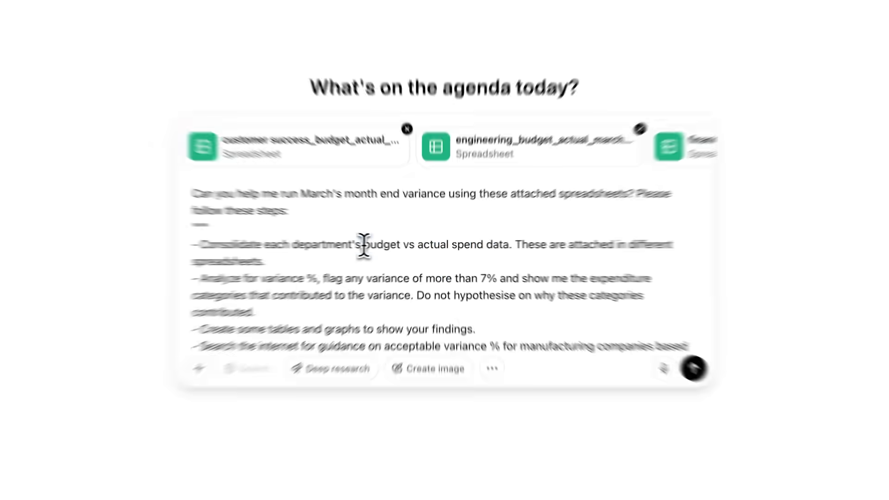
drag(397, 246, 481, 248)
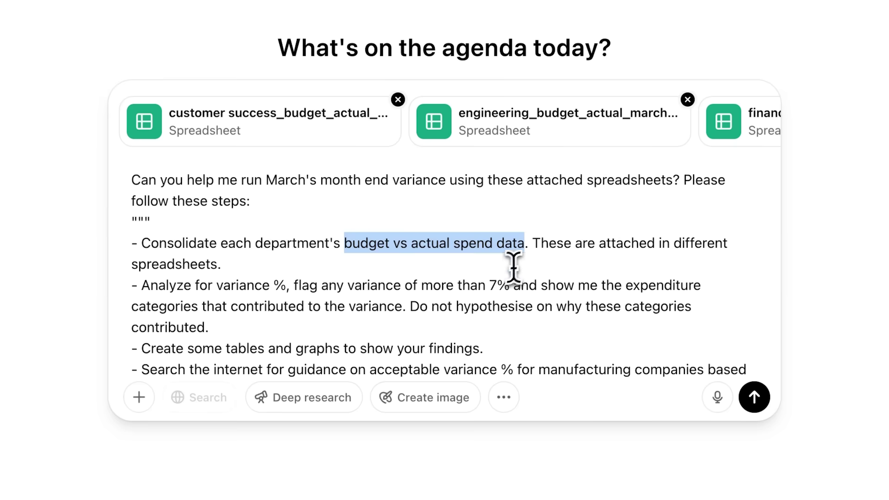
drag(422, 285, 510, 291)
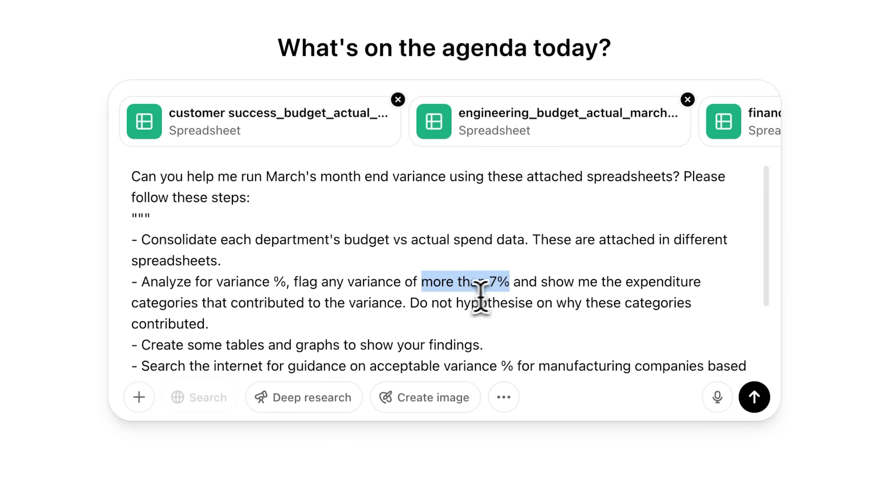
scroll(465, 293, down, 2)
drag(250, 284, 404, 285)
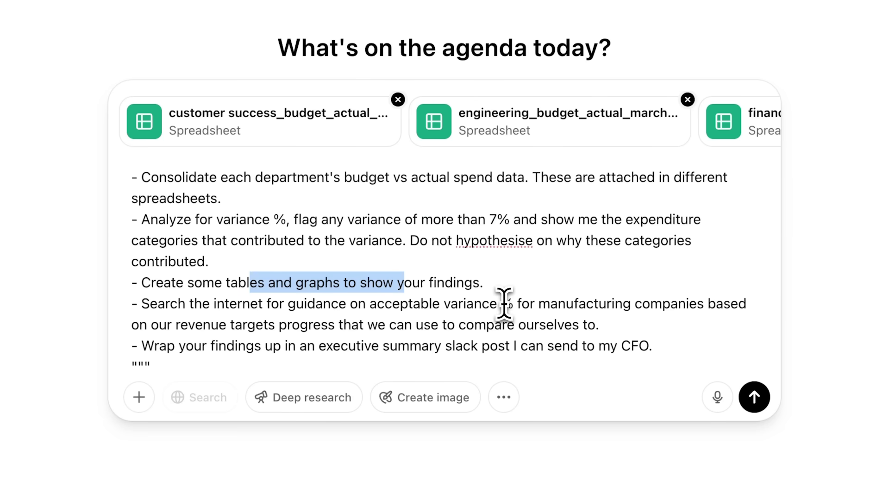
scroll(227, 296, down, 1)
drag(212, 291, 521, 301)
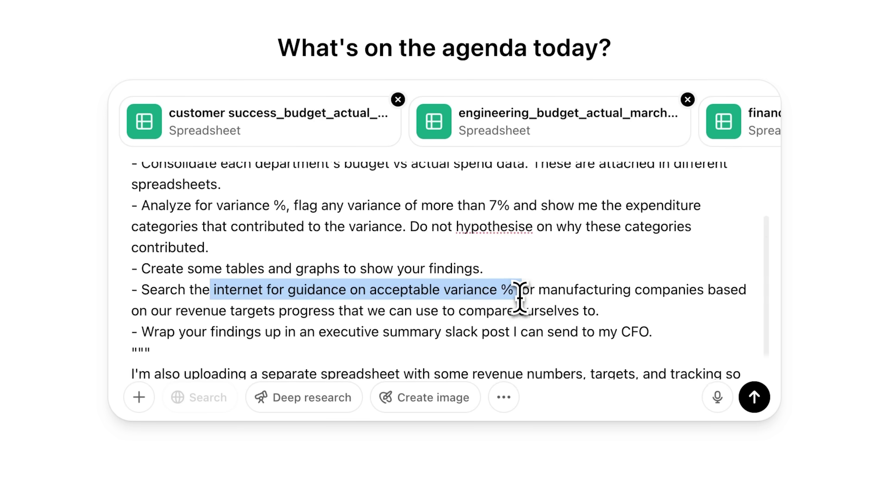
scroll(519, 303, down, 2)
drag(382, 303, 666, 313)
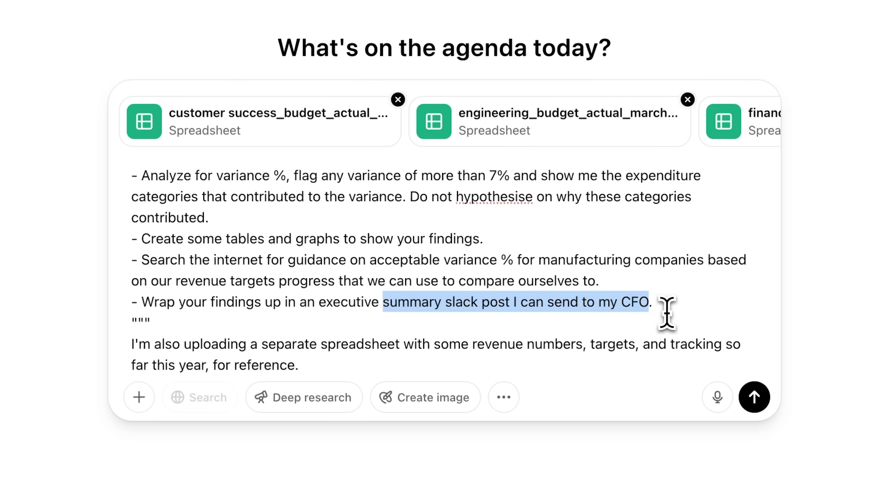
key(Right)
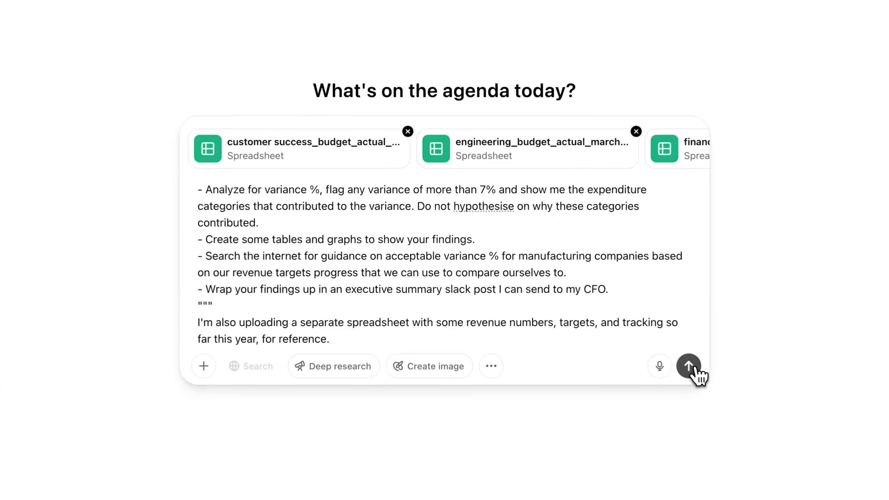
click(590, 319)
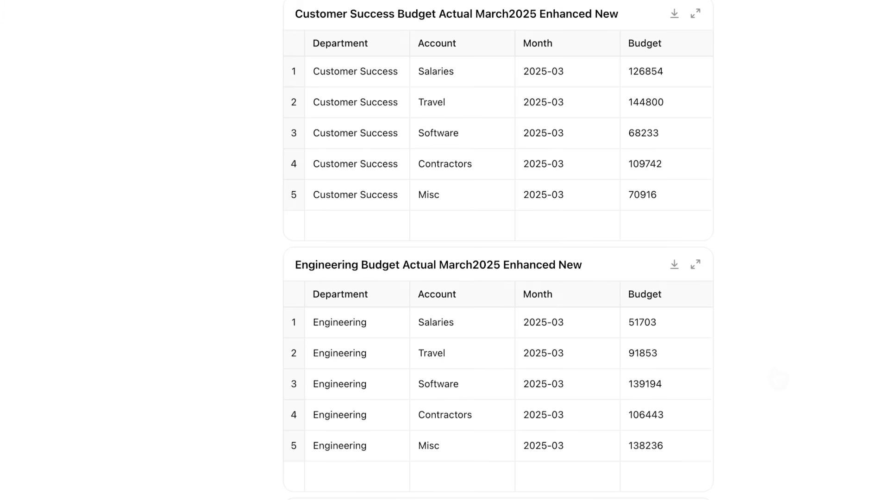
- Read through o3's web benchmark searches and the Department Variance Summary, showing Marketing -12.67% and Finance -9.61%
scroll(498, 250, down, 15)
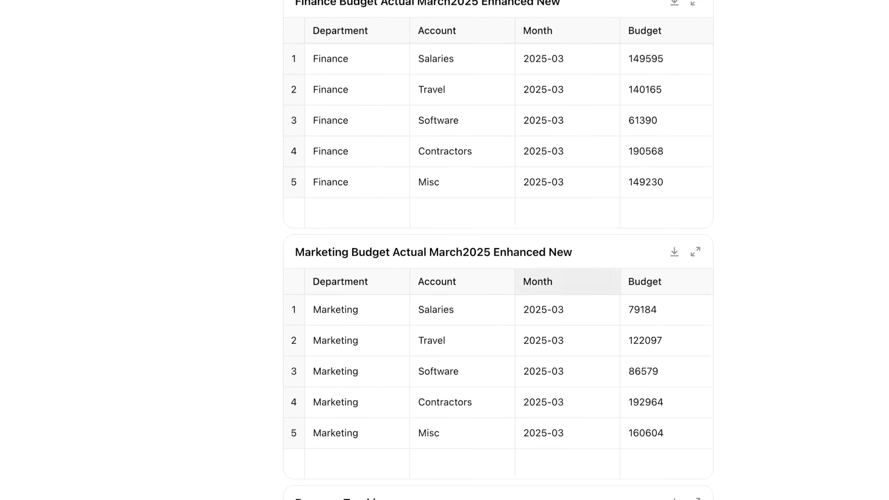
scroll(497, 250, down, 15)
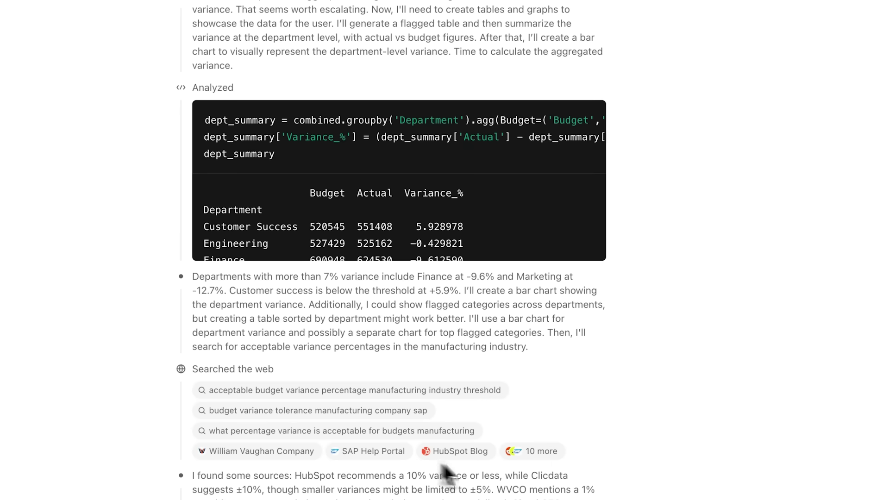
scroll(630, 466, down, 7)
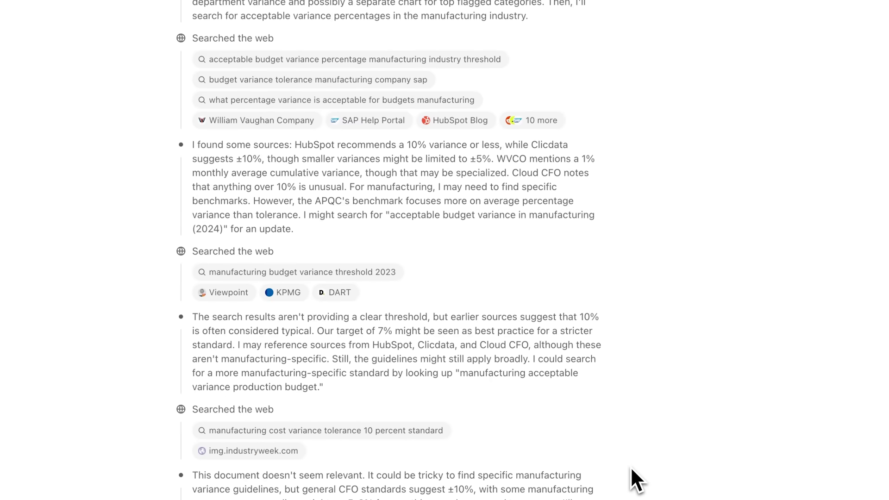
scroll(630, 465, down, 2)
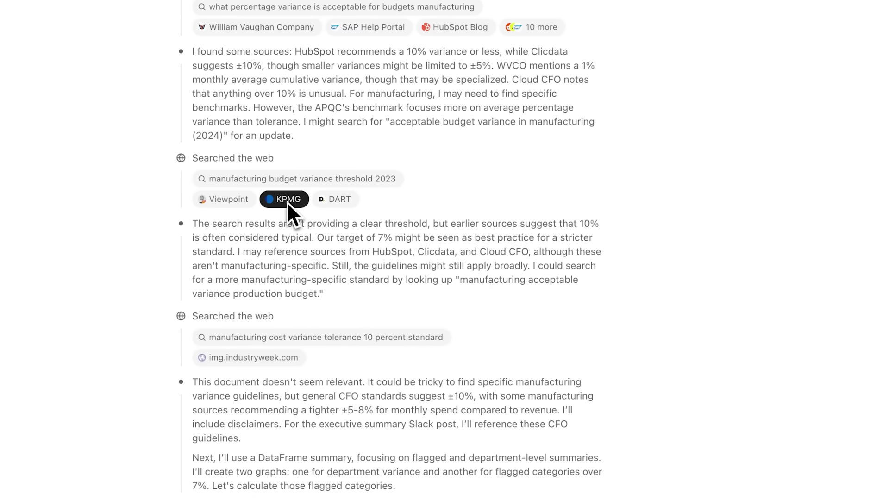
scroll(490, 308, down, 3)
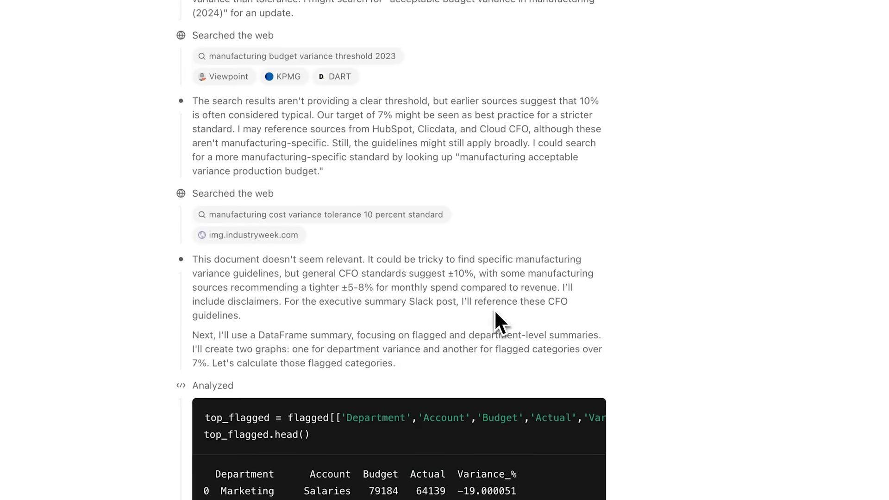
scroll(607, 303, down, 2)
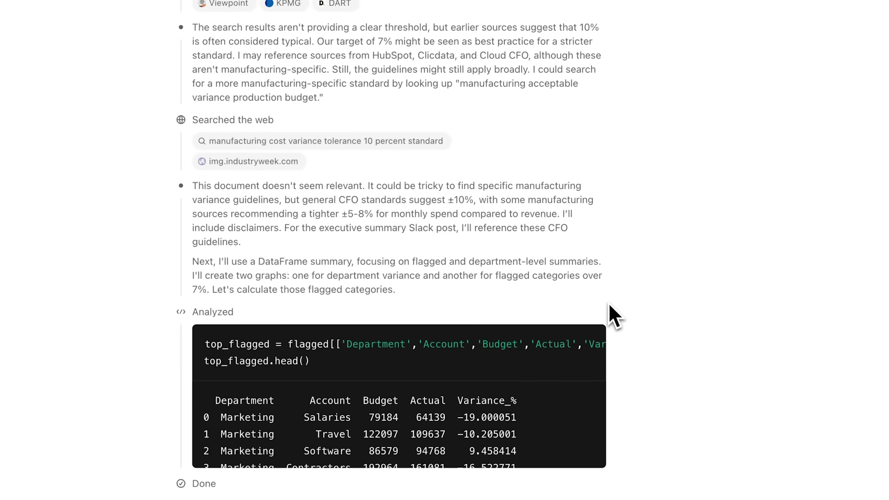
scroll(629, 338, down, 4)
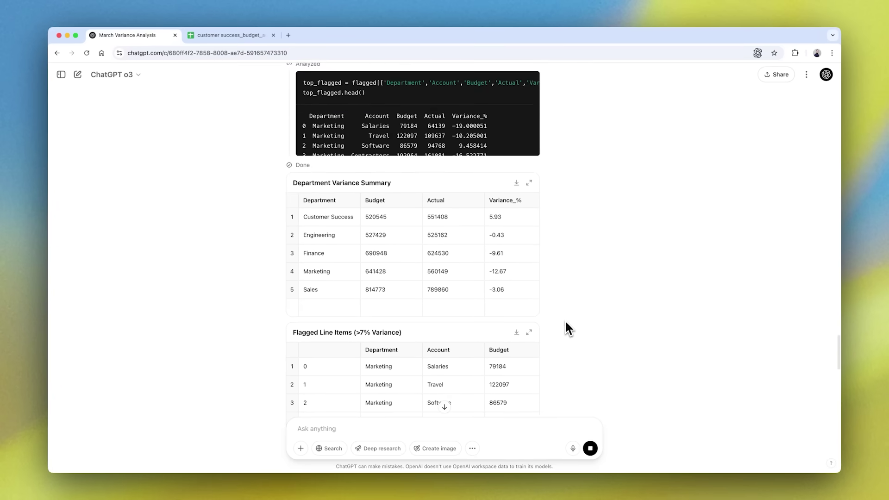
- Review the Flagged Line Items table and continue to the Variance % by Department and Top 10 charts
scroll(565, 322, down, 2)
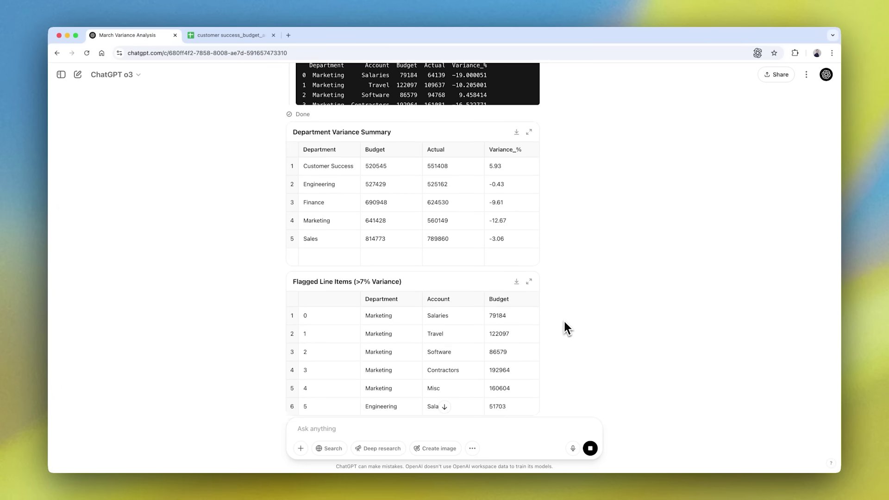
scroll(565, 318, down, 3)
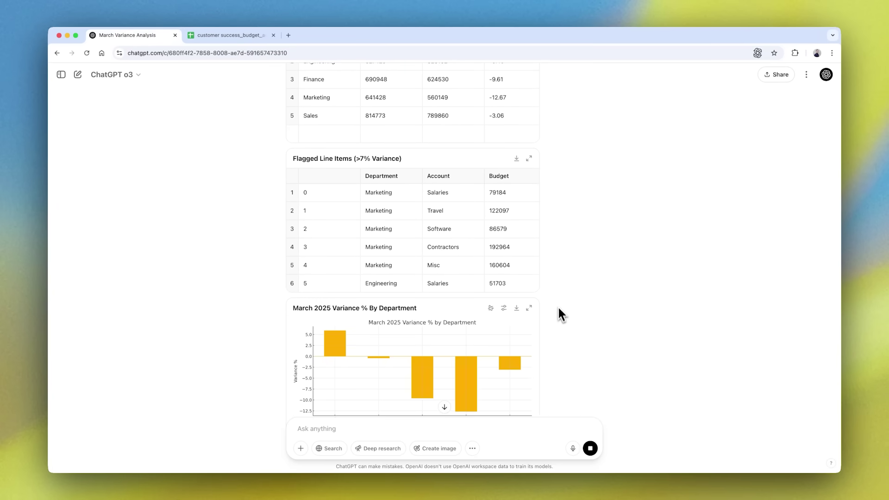
scroll(536, 257, down, 2)
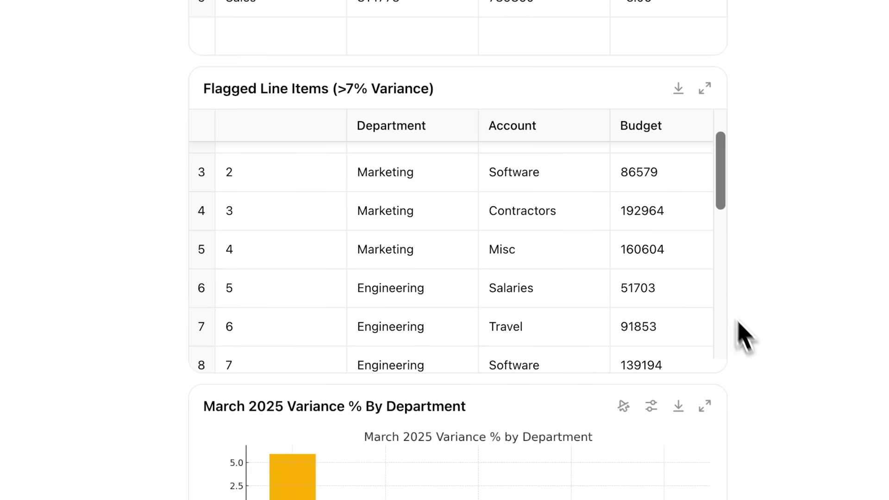
scroll(546, 276, down, 1)
scroll(512, 271, down, 1)
scroll(661, 307, down, 6)
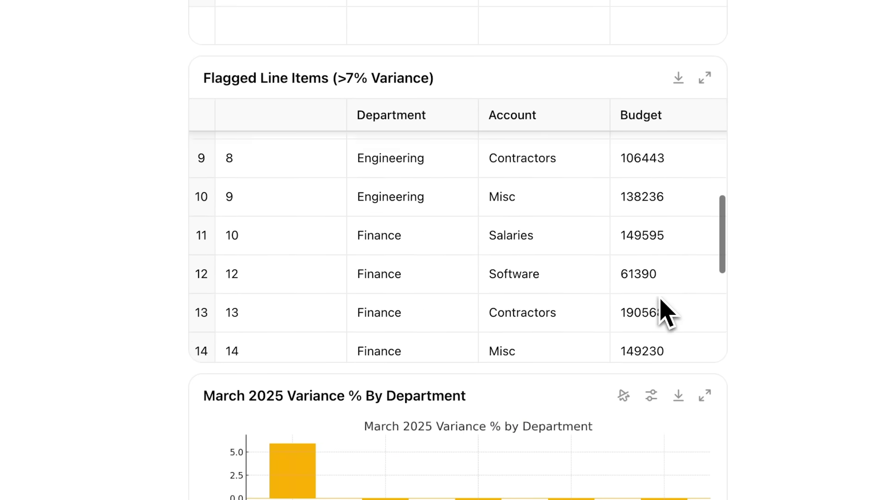
scroll(754, 399, down, 3)
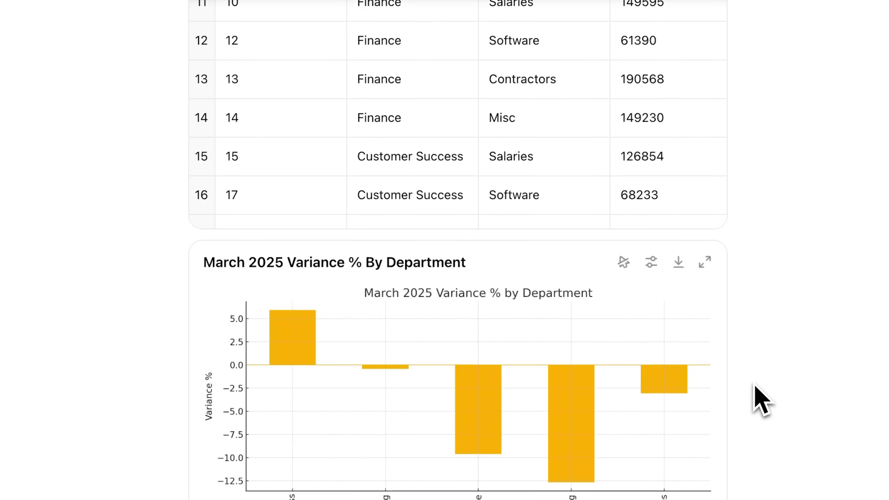
scroll(764, 394, down, 3)
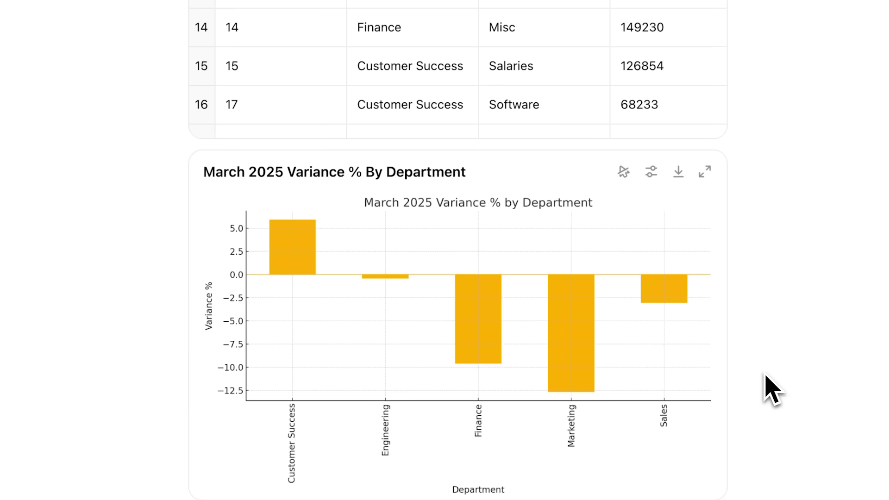
scroll(773, 387, down, 2)
scroll(779, 380, down, 1)
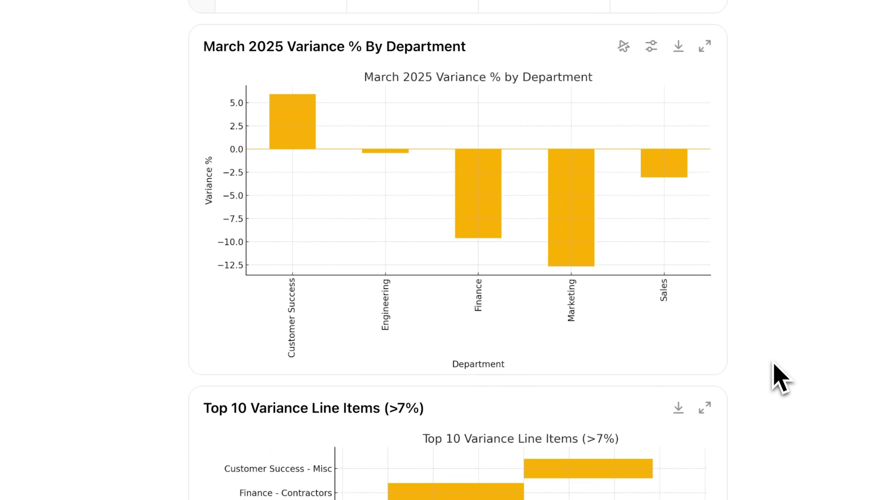
- Make the Variance % chart interactive, read bar values 5.93, -0.43, -12.67, -3.06, then reach Key take-aways
click(624, 47)
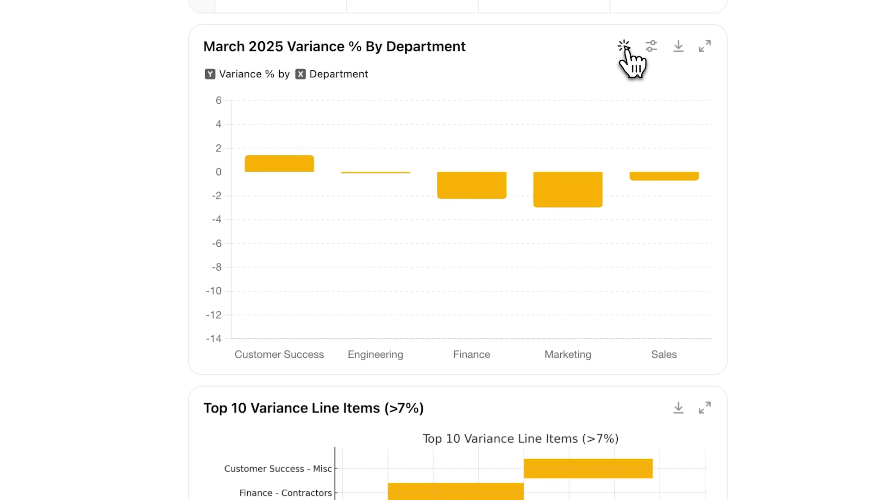
mouse_move(270, 122)
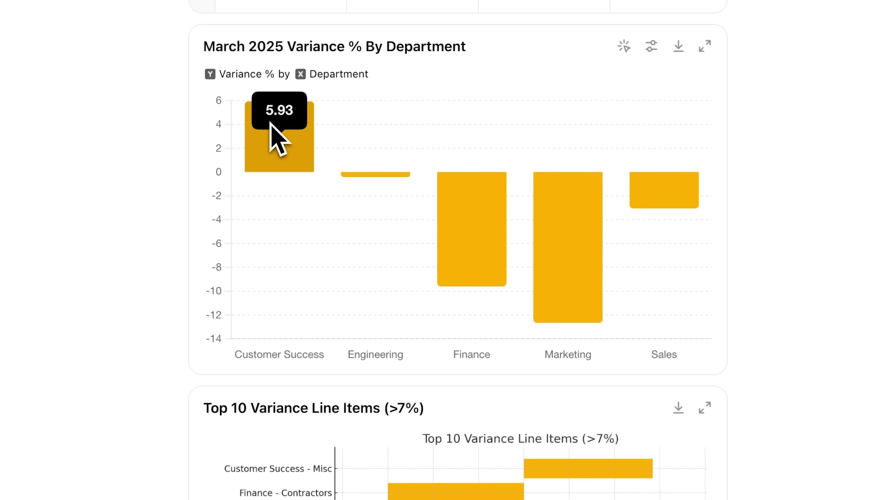
mouse_move(354, 179)
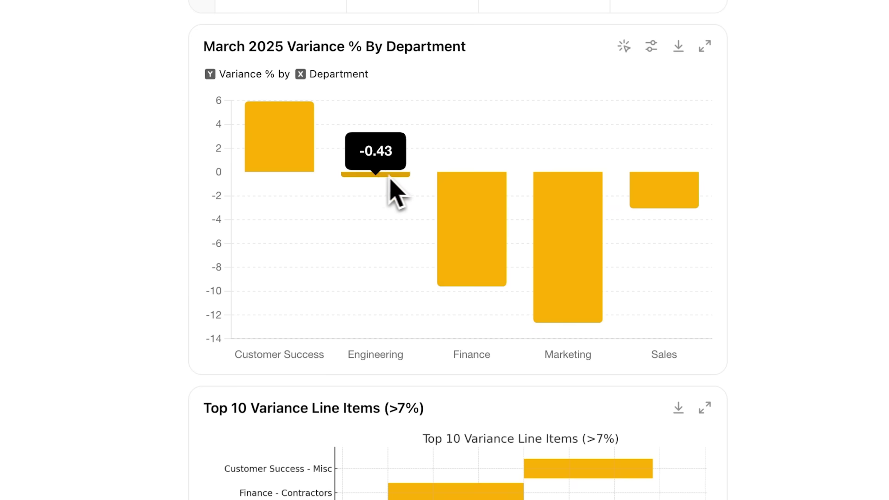
mouse_move(556, 215)
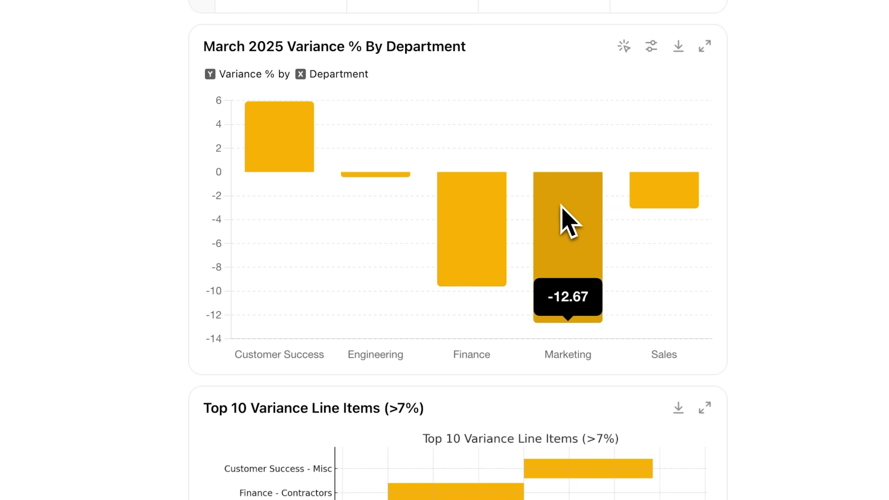
mouse_move(631, 210)
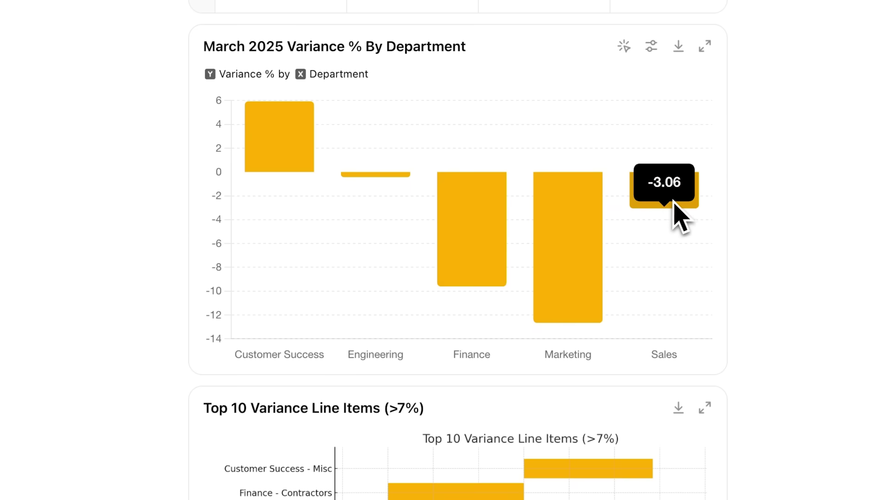
scroll(763, 245, down, 5)
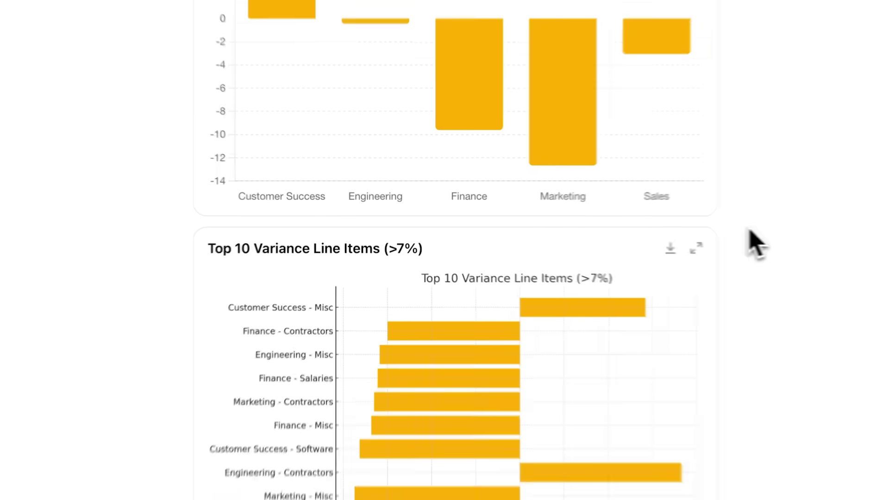
scroll(556, 224, down, 2)
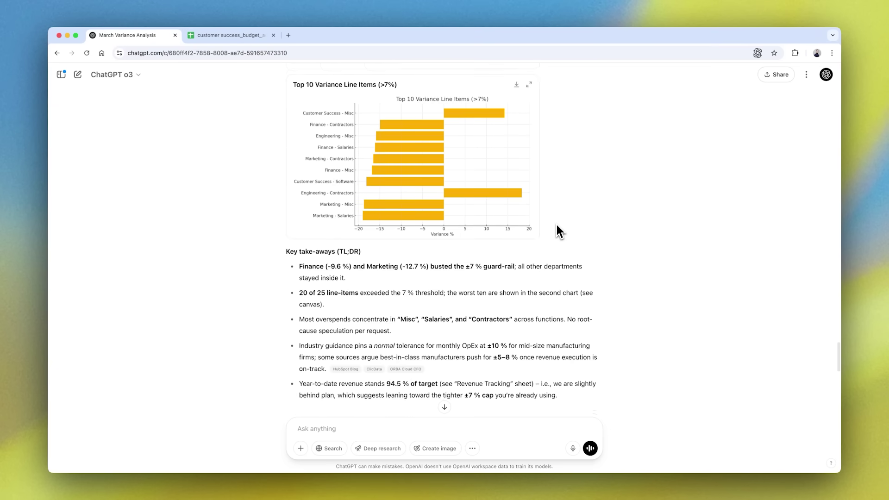
- Check the citation chips and read on to the Slack-ready 'March Variance Flash' summary and Sources
scroll(556, 224, down, 2)
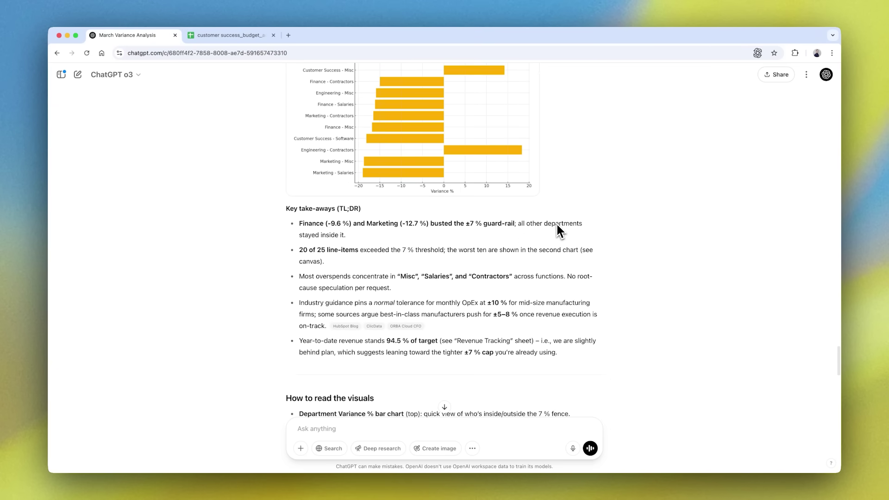
mouse_move(351, 326)
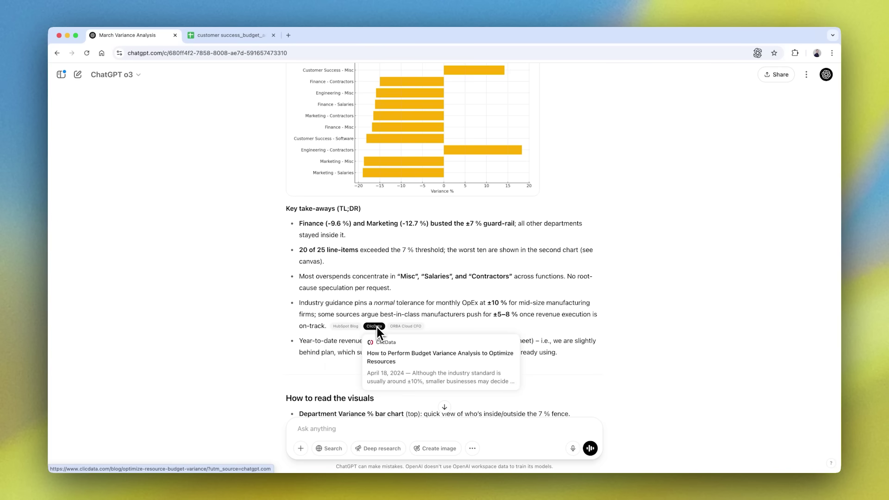
mouse_move(404, 327)
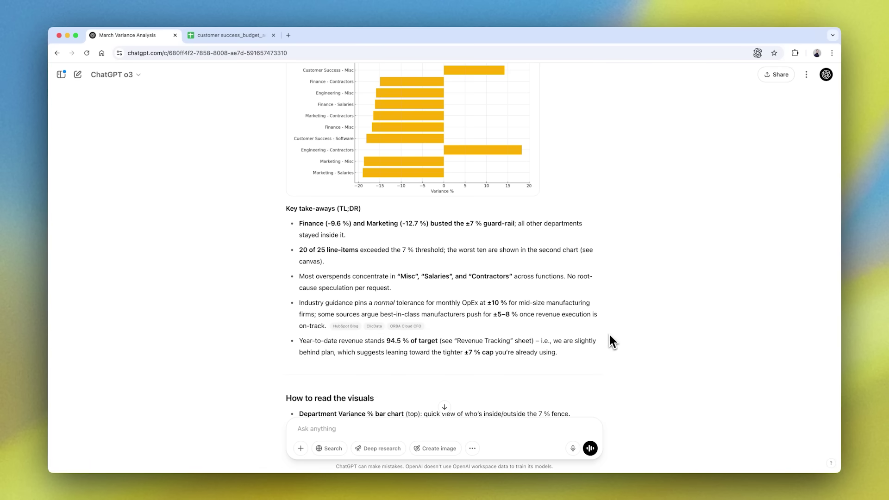
scroll(608, 335, down, 5)
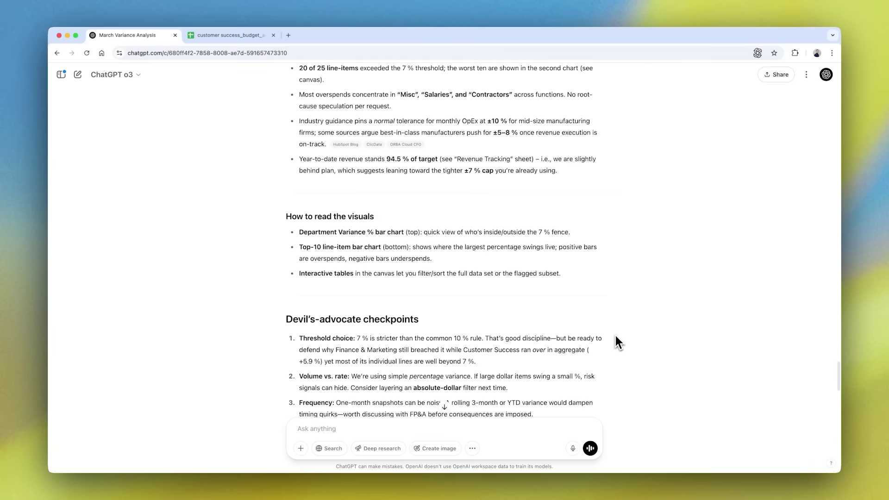
scroll(615, 336, down, 3)
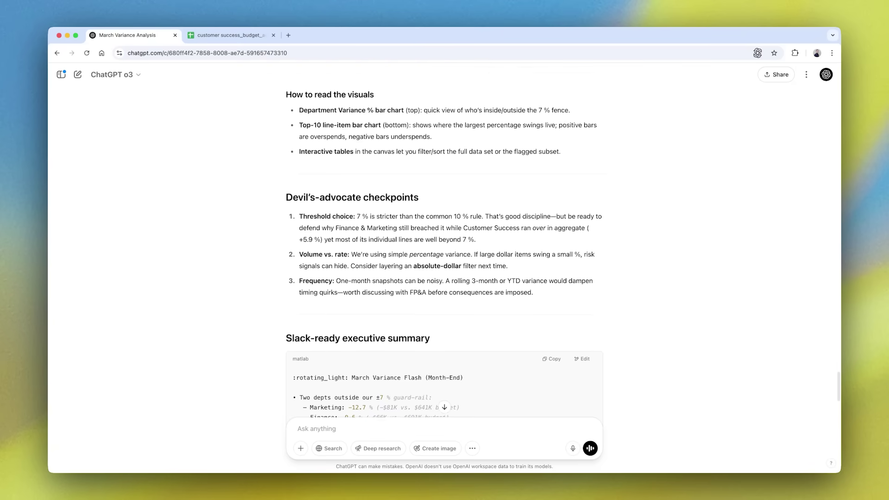
scroll(616, 335, down, 4)
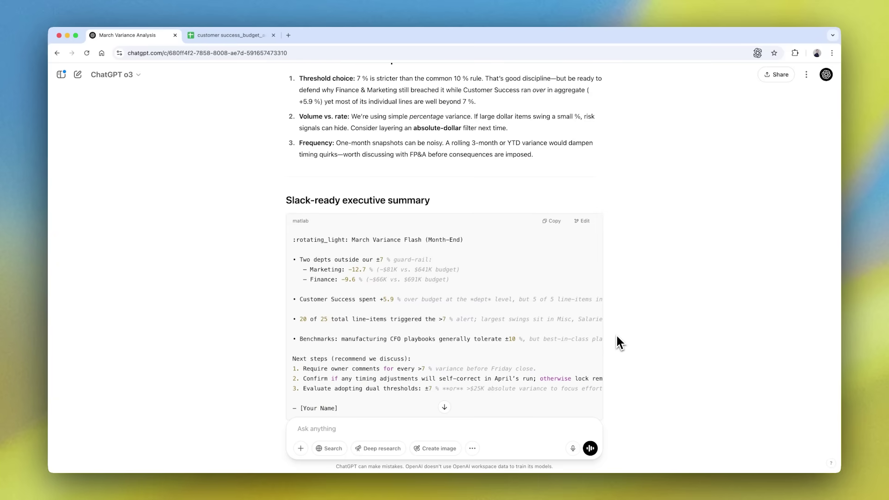
scroll(616, 343, down, 4)
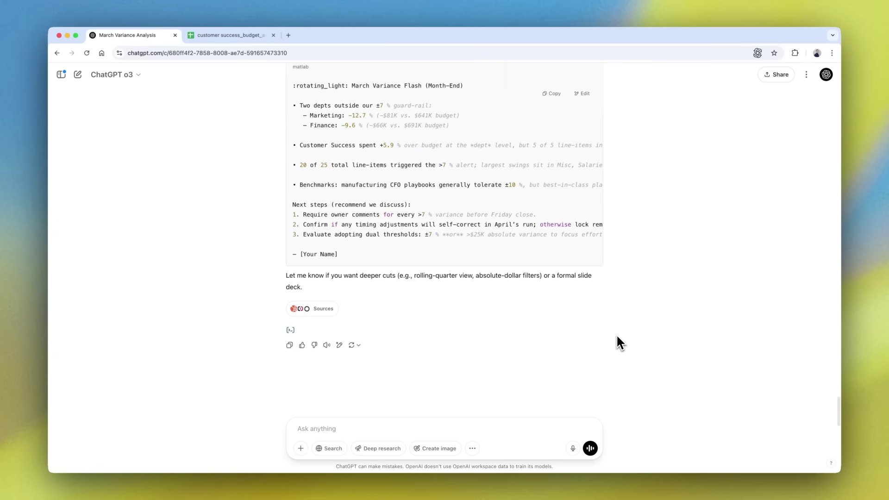